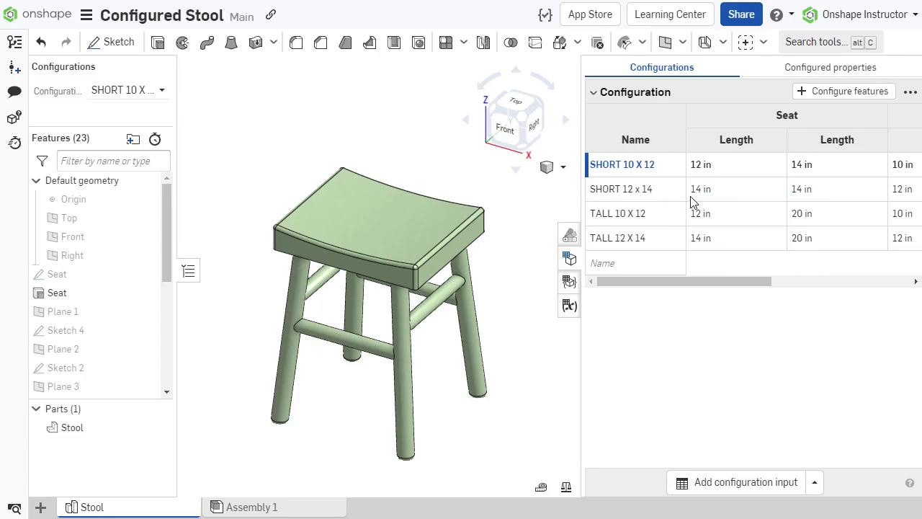
# Switch the stool to the TALL 10 X 12 configuration, followed by the TALL 12 X 14 configuration
pyautogui.rightClick(660, 215)
pyautogui.click(683, 228)
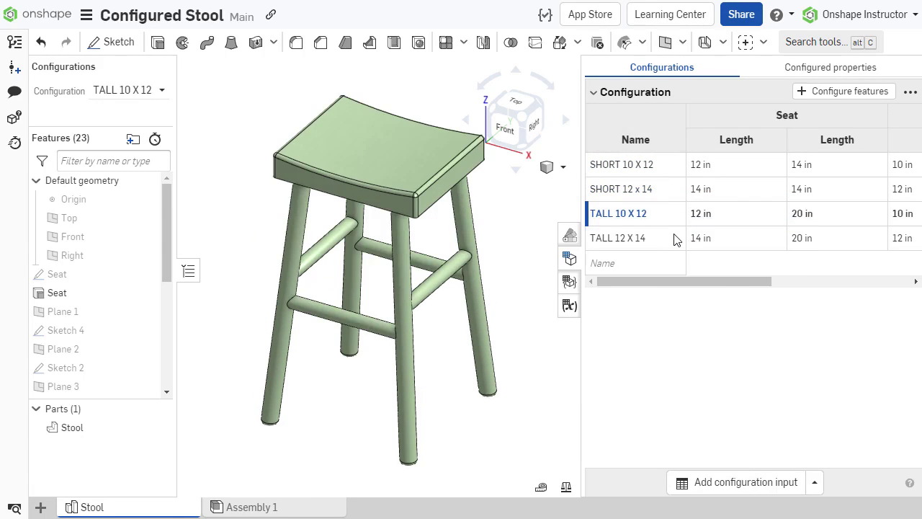
pyautogui.rightClick(668, 238)
pyautogui.click(703, 255)
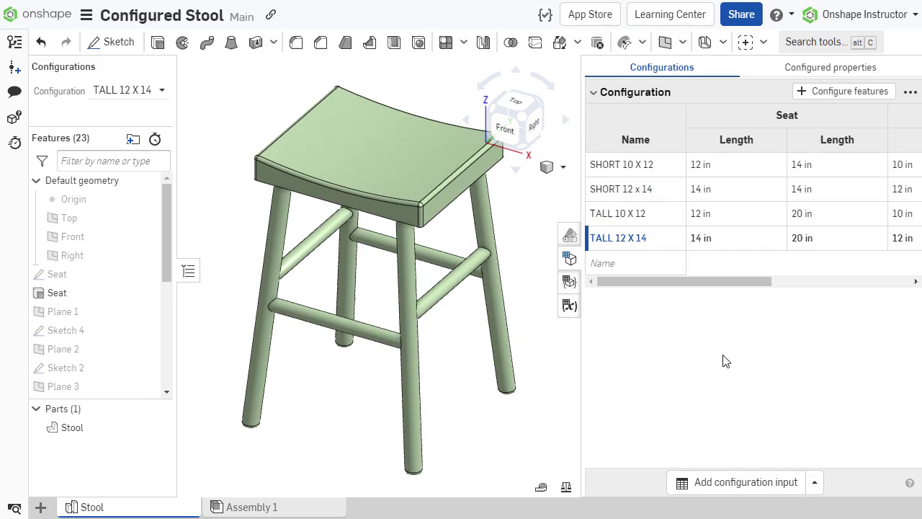
# Set the pneumatic cylinder's port location to 180 Deg Position and enable the Flat Blind Cap and One Hole options
pyautogui.click(150, 149)
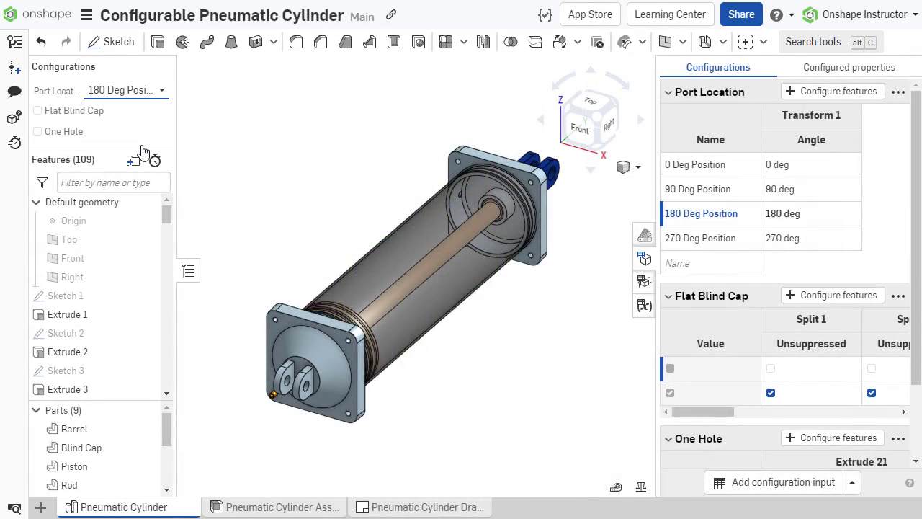
pyautogui.click(56, 114)
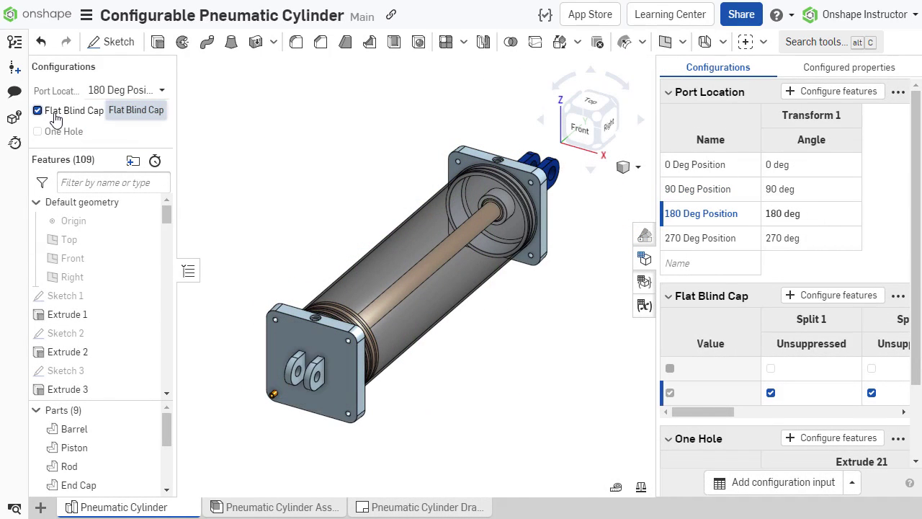
pyautogui.click(52, 130)
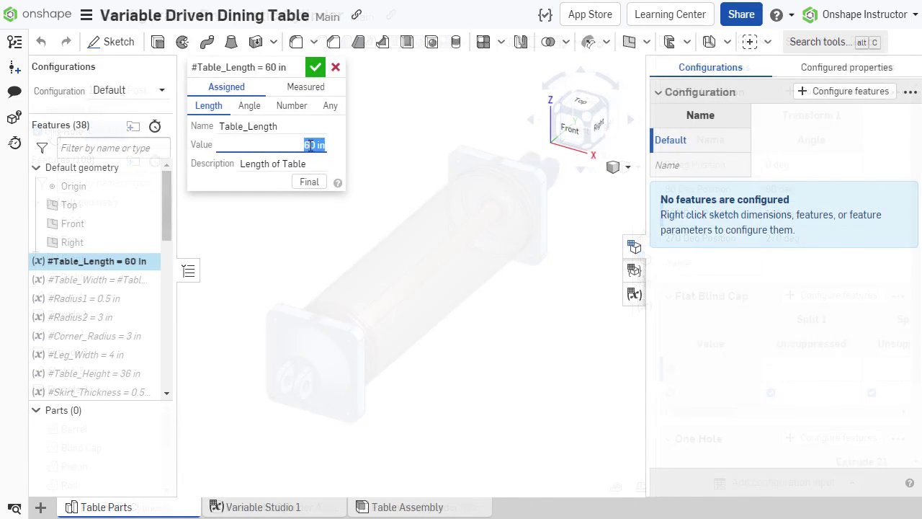
# Configure the value of the Table_Length variable and accept the variable edit
pyautogui.rightClick(311, 145)
pyautogui.click(365, 164)
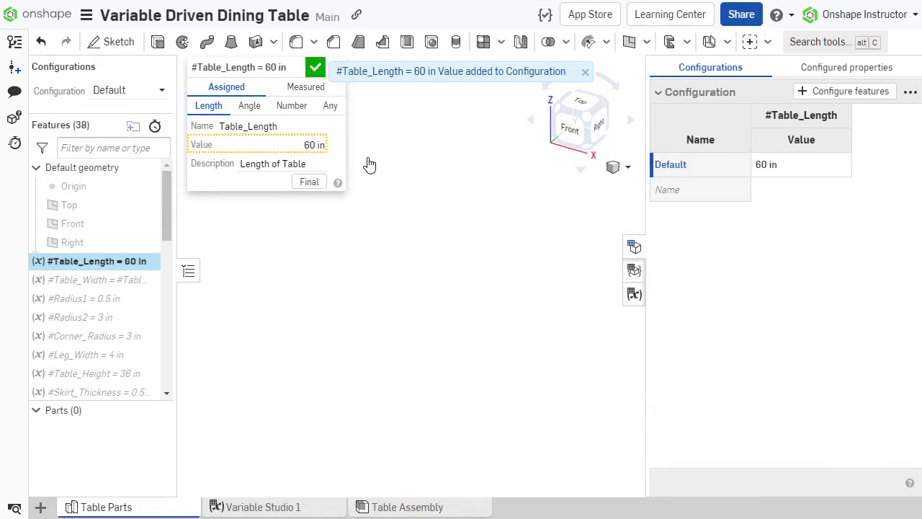
pyautogui.click(310, 70)
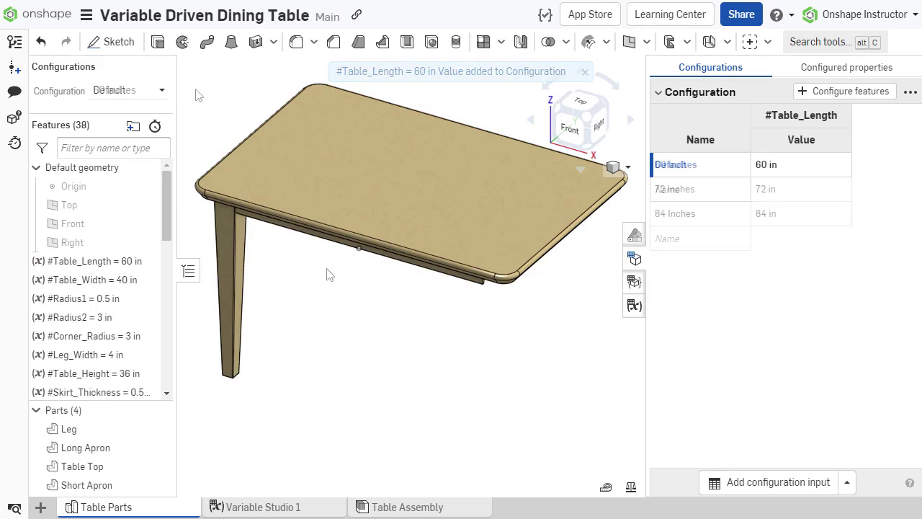
# Switch the dining table to the 72 Inches configuration, fit it in view, and switch to 84 Inches
pyautogui.click(157, 92)
pyautogui.click(150, 131)
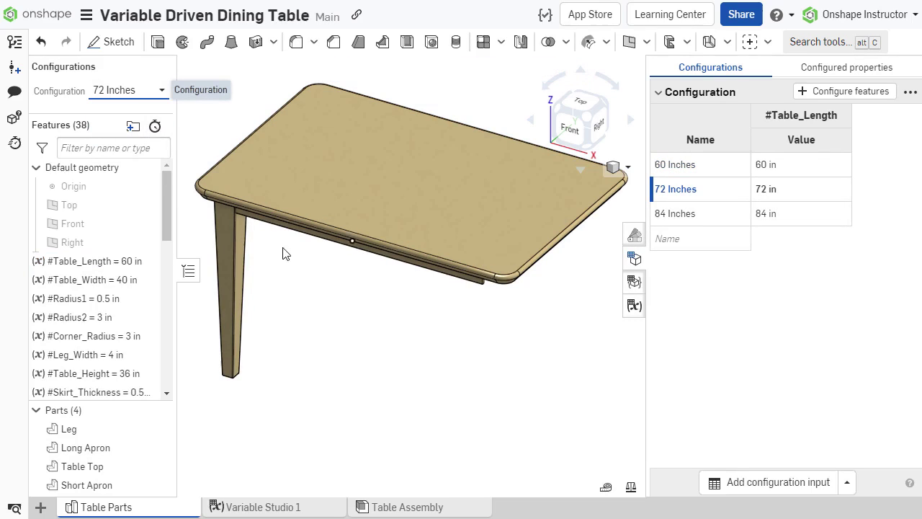
pyautogui.press('f')
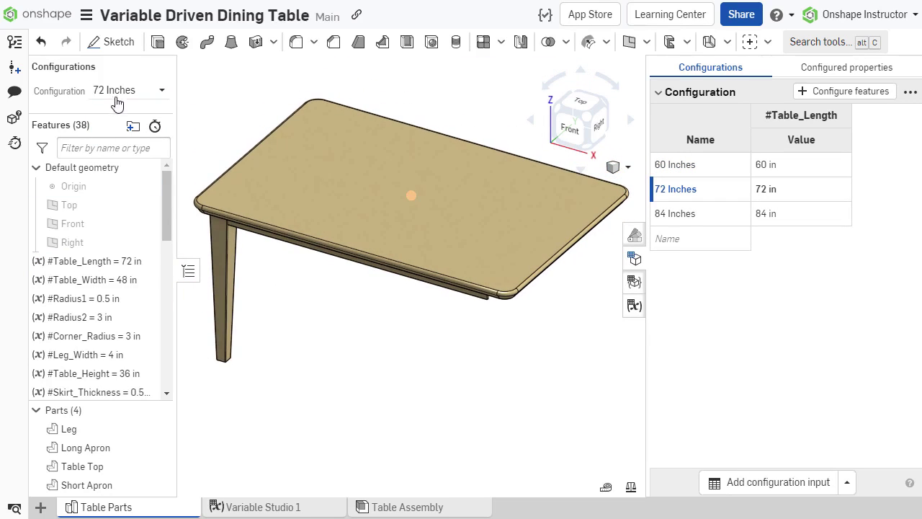
pyautogui.click(119, 93)
pyautogui.click(131, 147)
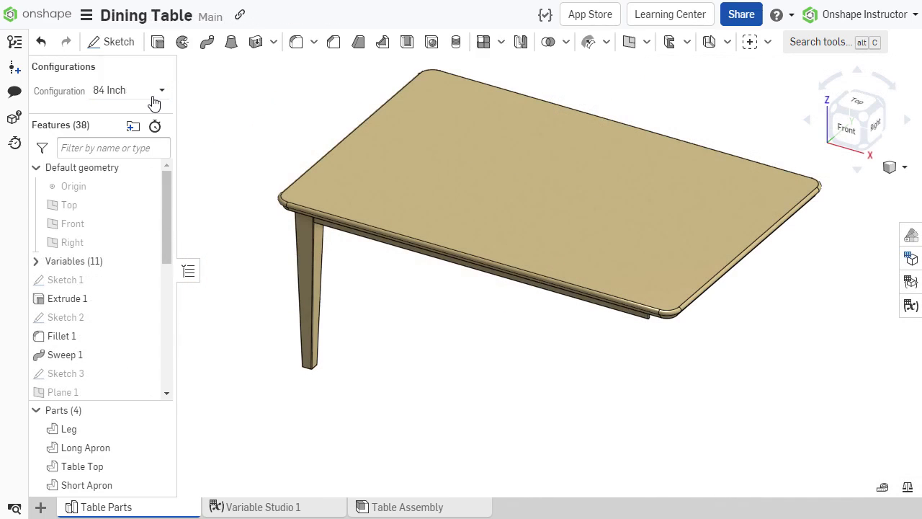
# Switch the table parts to the 72 Inch configuration and then to the 60 Inch configuration
pyautogui.click(153, 99)
pyautogui.click(148, 131)
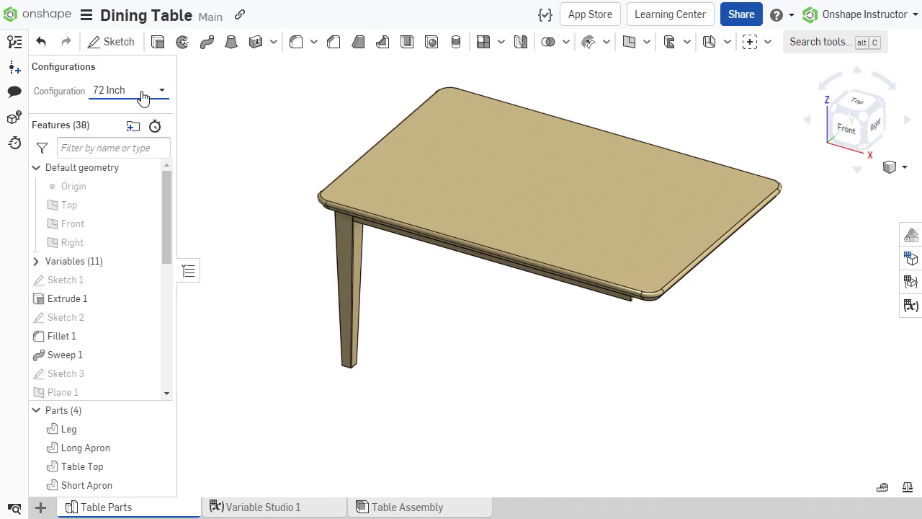
pyautogui.click(142, 96)
pyautogui.click(142, 112)
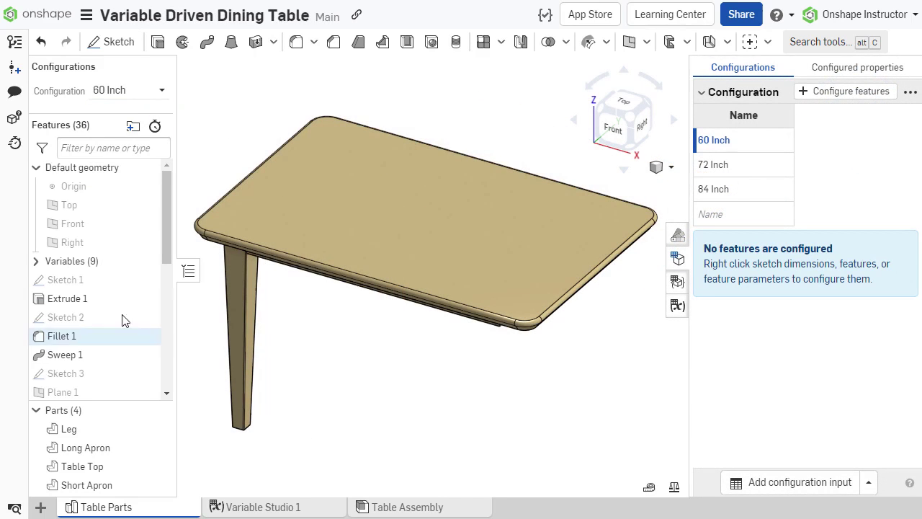
# Edit Sketch 1 of the table top and configure its 60-inch length dimension
pyautogui.doubleClick(74, 281)
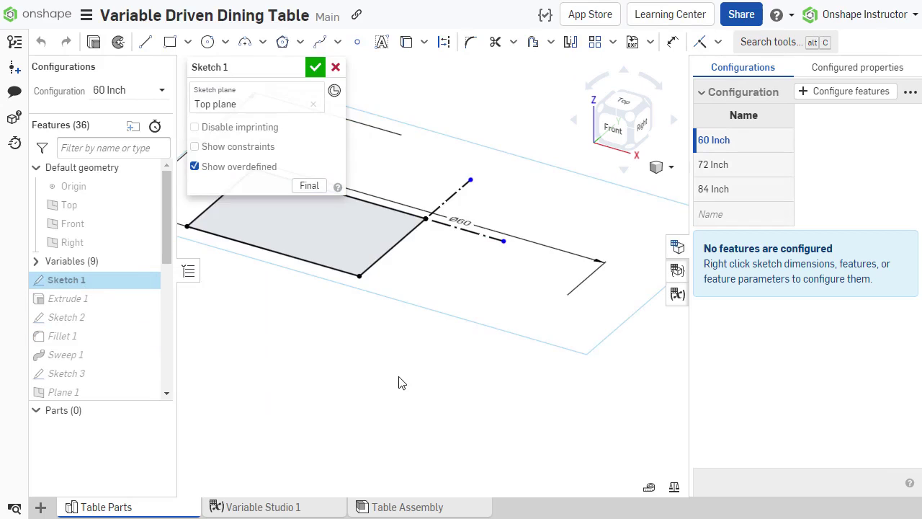
pyautogui.scroll(-3, 497, 457)
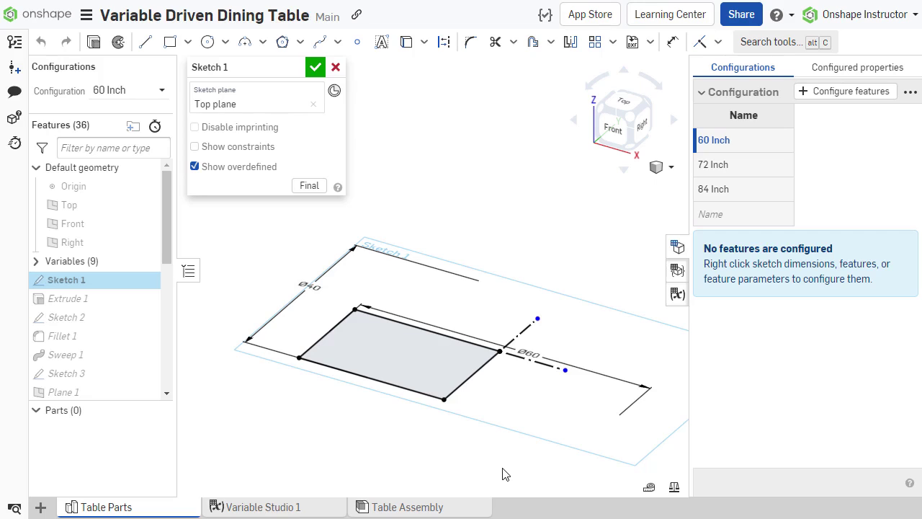
pyautogui.rightClick(532, 354)
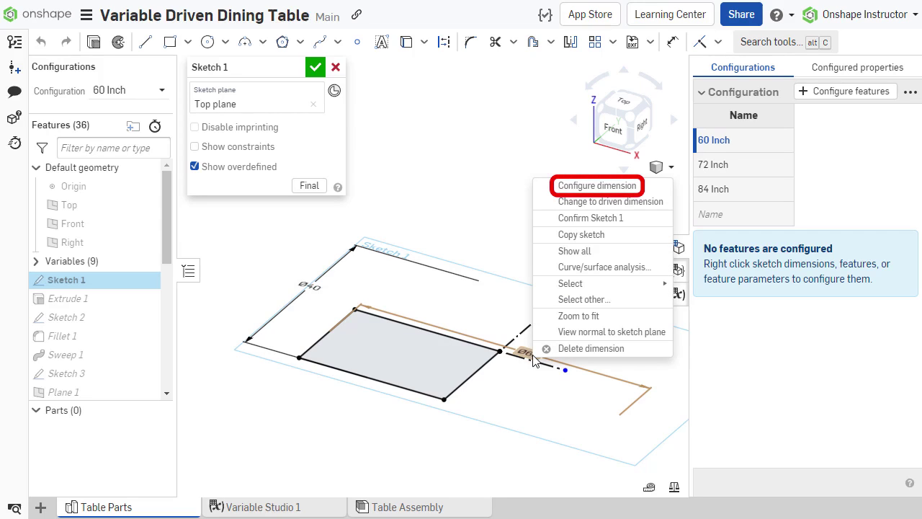
pyautogui.click(650, 190)
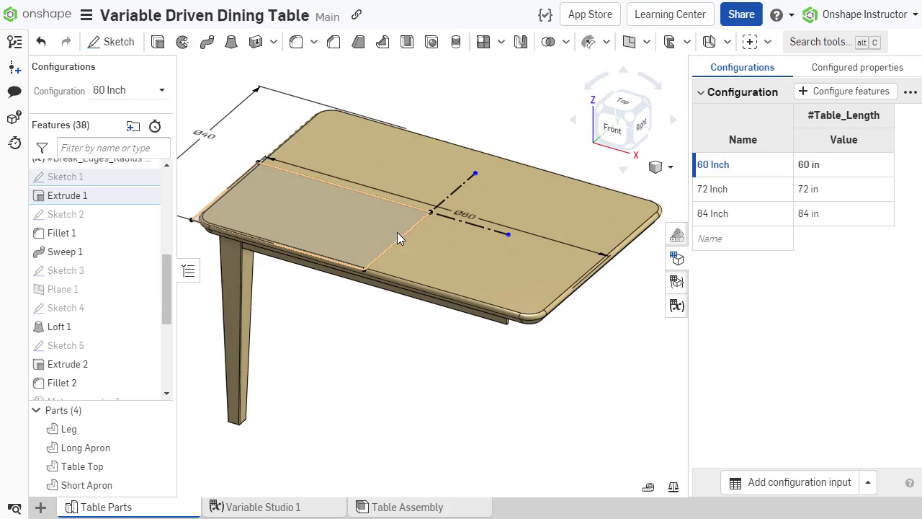
# Open Sketch 1 and inspect the expression that drives the table's length dimension
pyautogui.doubleClick(470, 213)
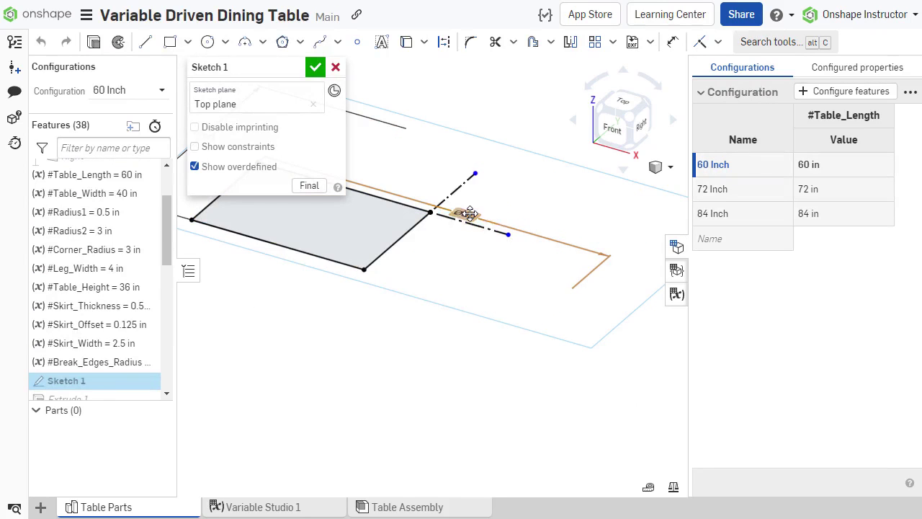
pyautogui.doubleClick(470, 213)
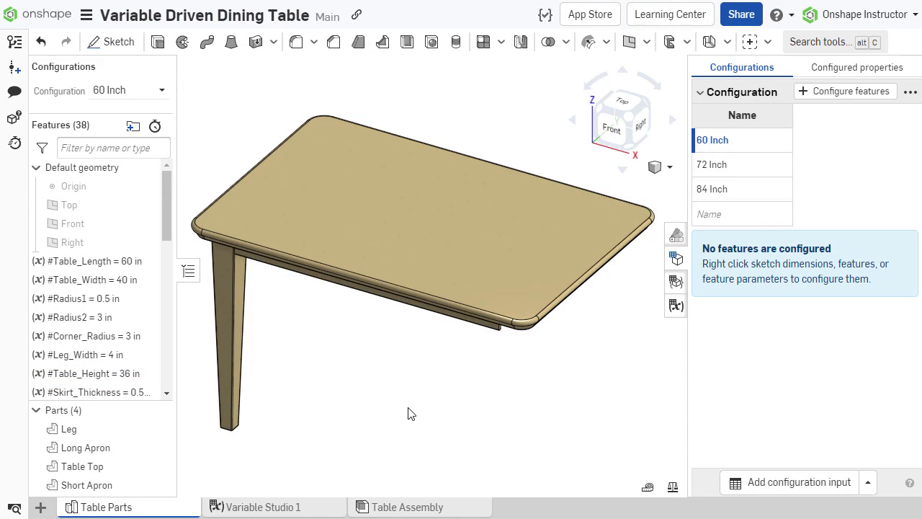
# Edit the Table_Length variable, configure its value, and accept the edit
pyautogui.rightClick(126, 263)
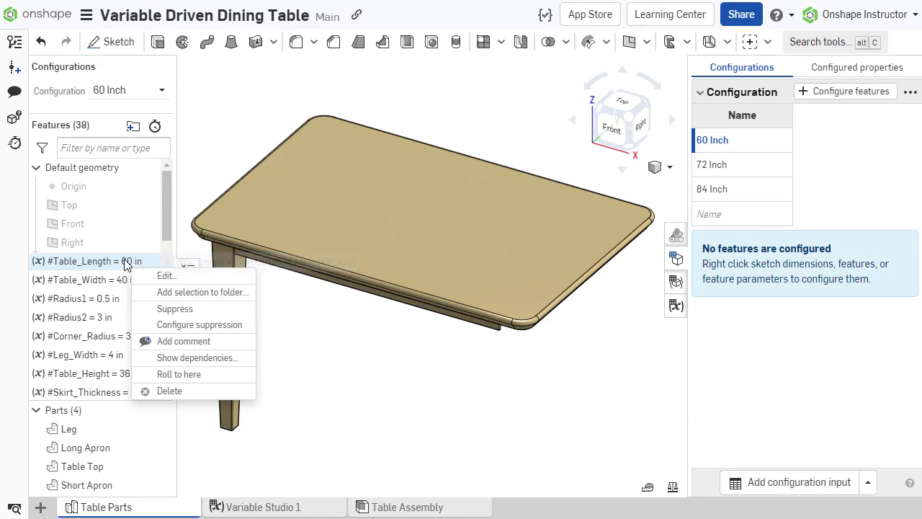
pyautogui.click(190, 277)
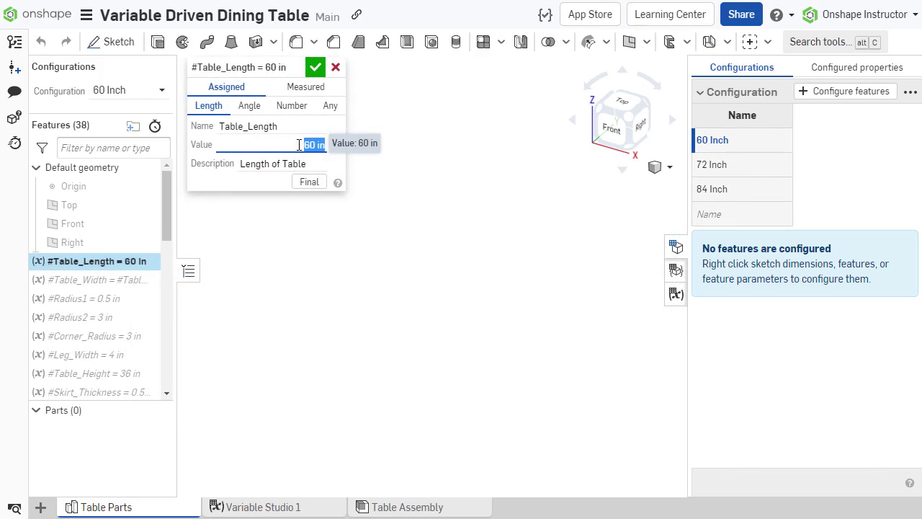
pyautogui.rightClick(299, 145)
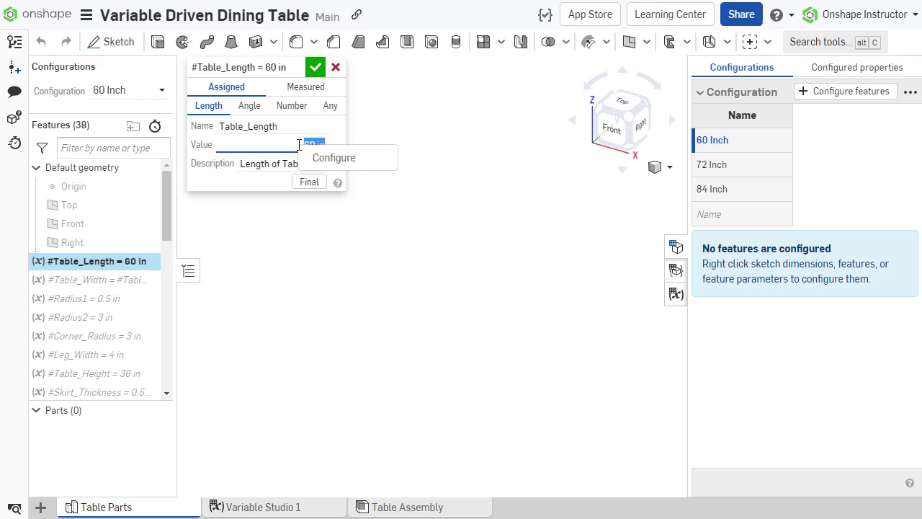
pyautogui.click(372, 169)
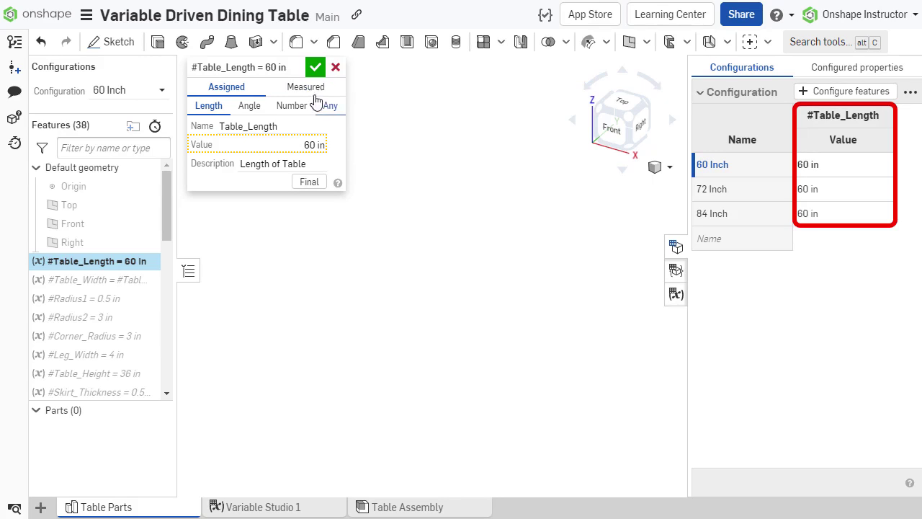
pyautogui.click(315, 67)
# Set the Table_Length value to 72 in for the 72 Inch configuration and 84 in for the 84 Inch configuration
pyautogui.doubleClick(819, 190)
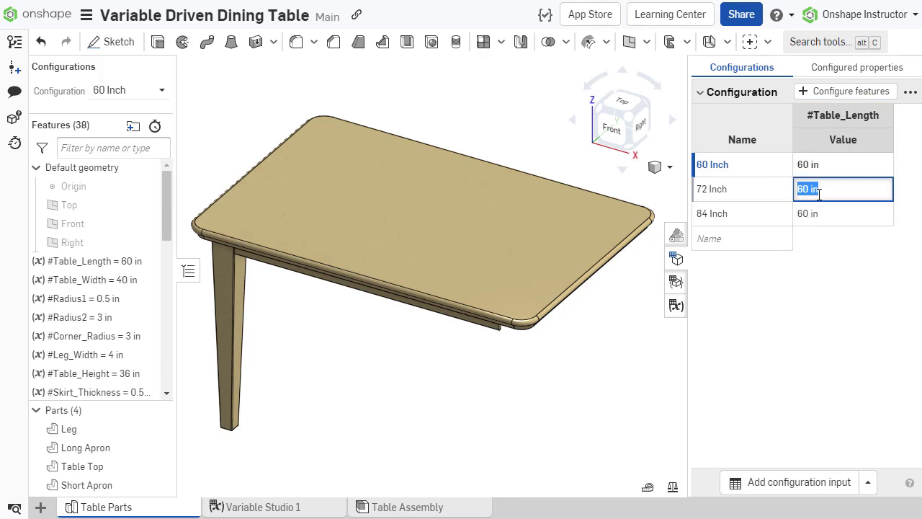
pyautogui.write('72')
pyautogui.press('Return')
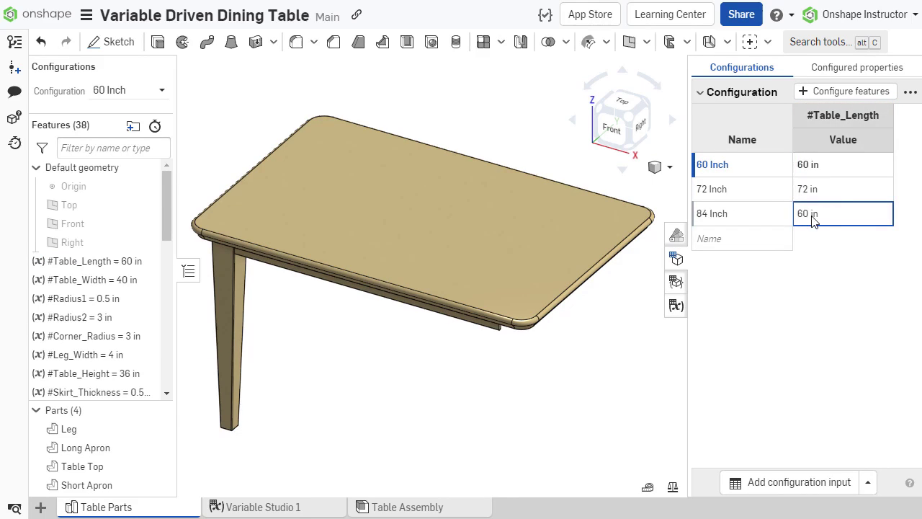
pyautogui.doubleClick(812, 225)
pyautogui.press('Return')
pyautogui.click(607, 357)
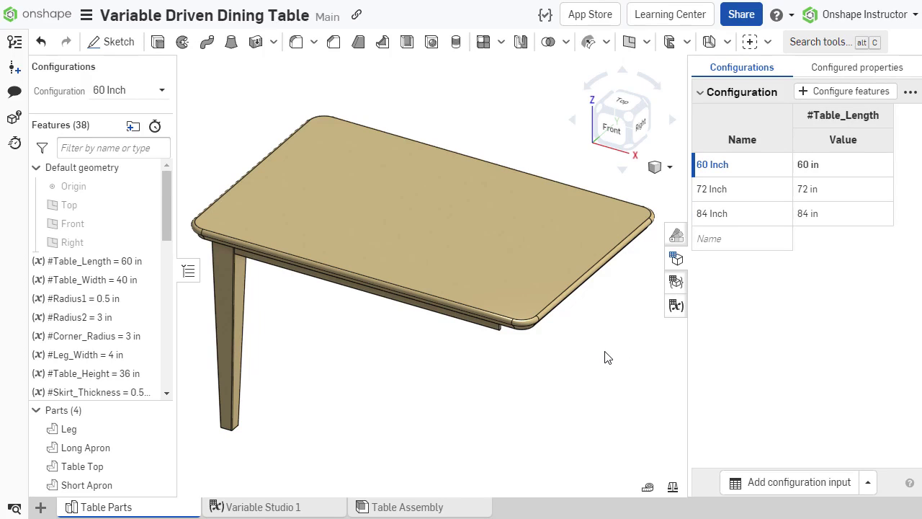
# Activate the 72 Inch configuration, then the 84 Inch configuration, and fit the resized table in view
pyautogui.rightClick(715, 196)
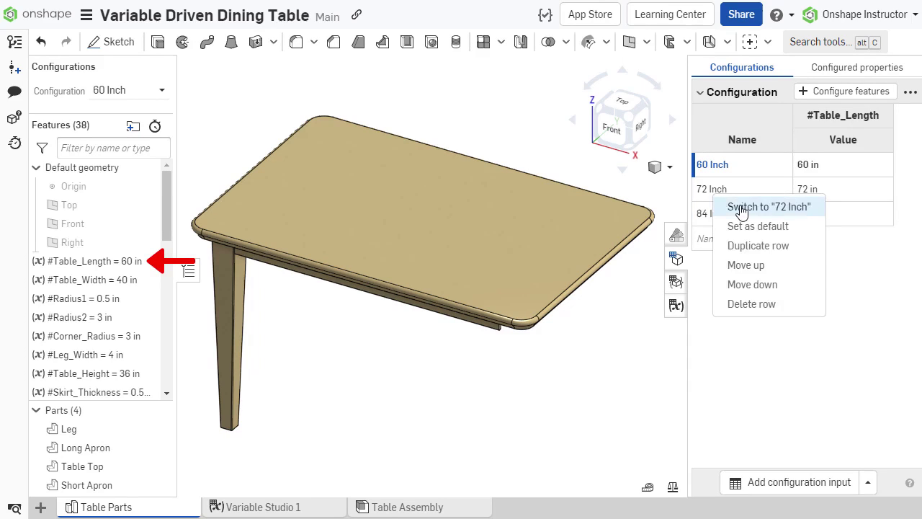
pyautogui.click(742, 208)
pyautogui.rightClick(741, 215)
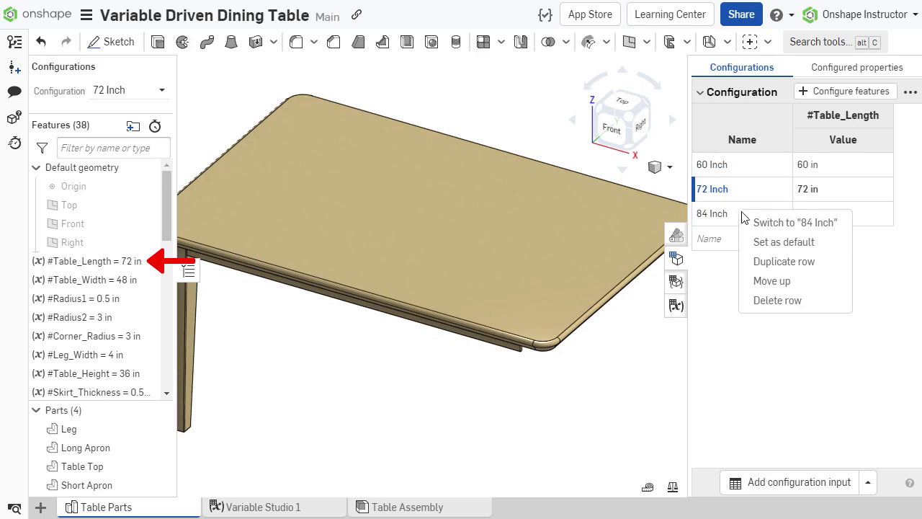
pyautogui.click(753, 220)
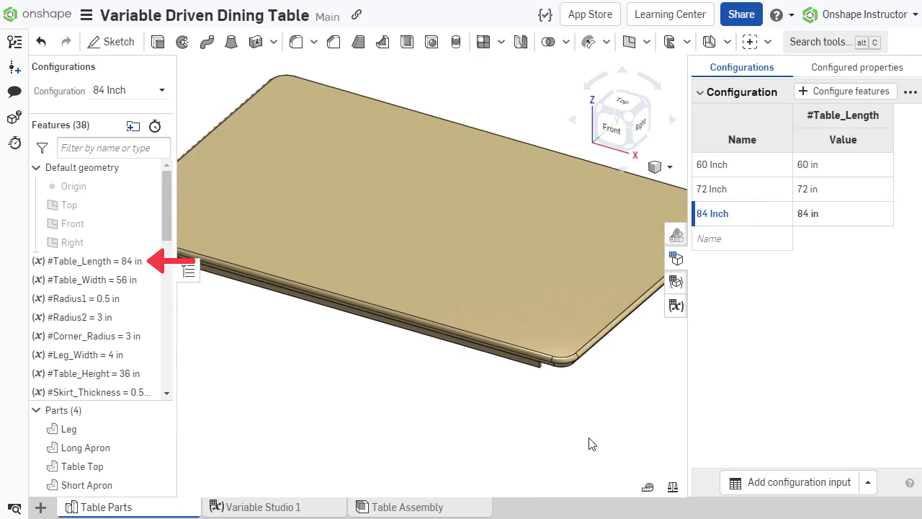
pyautogui.press('f')
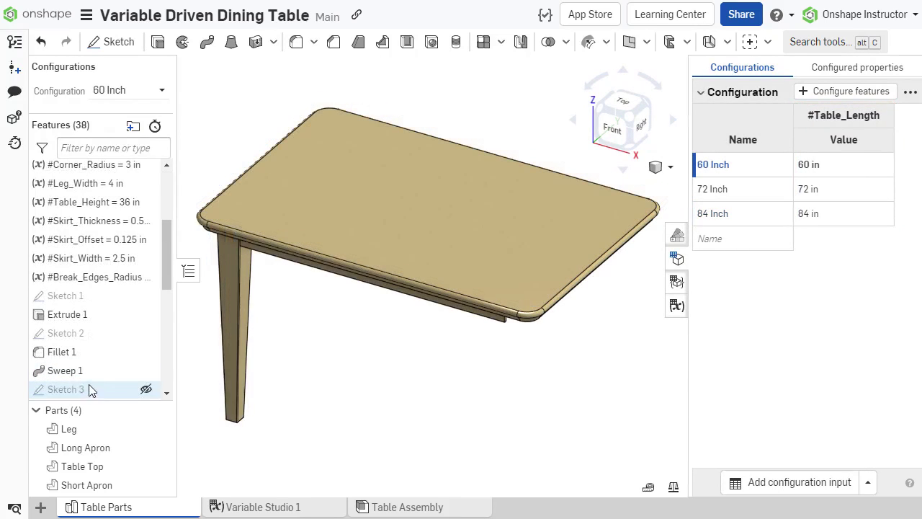
# Open Sketch 3 and inspect the expressions behind its width and length dimensions
pyautogui.doubleClick(87, 387)
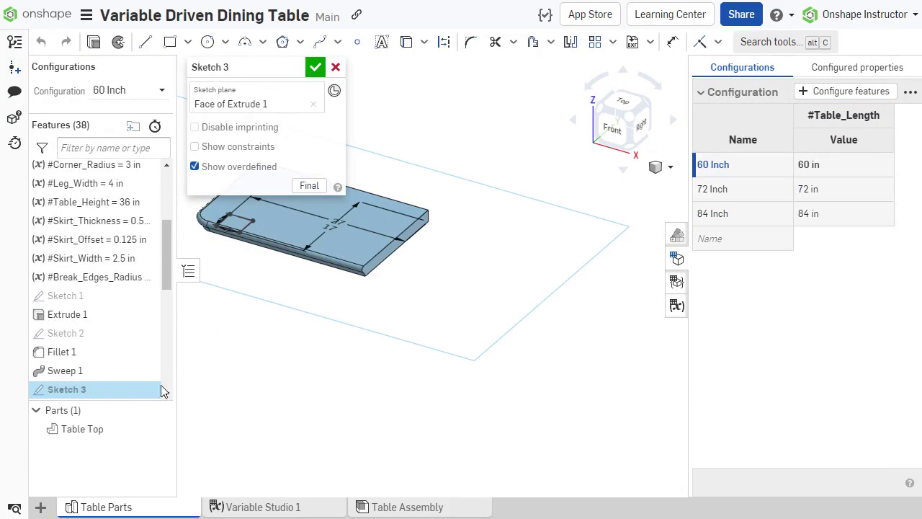
pyautogui.doubleClick(331, 229)
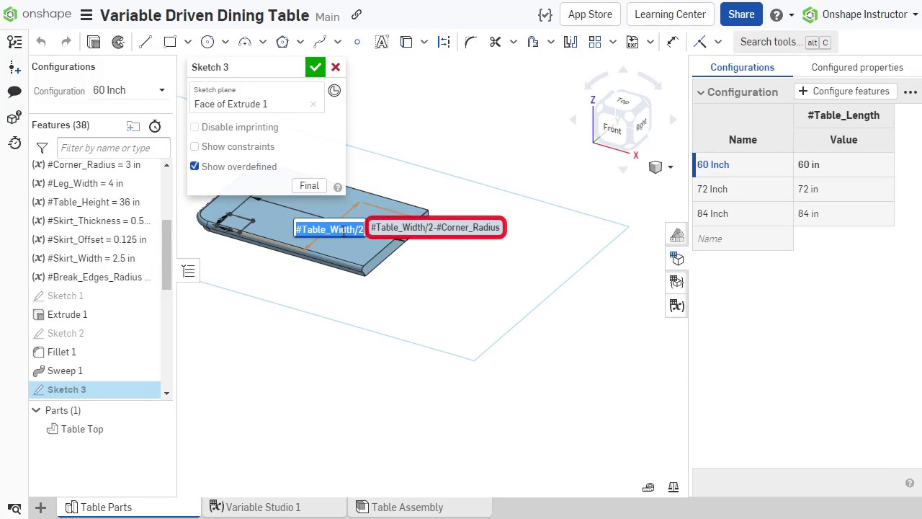
pyautogui.press('Return')
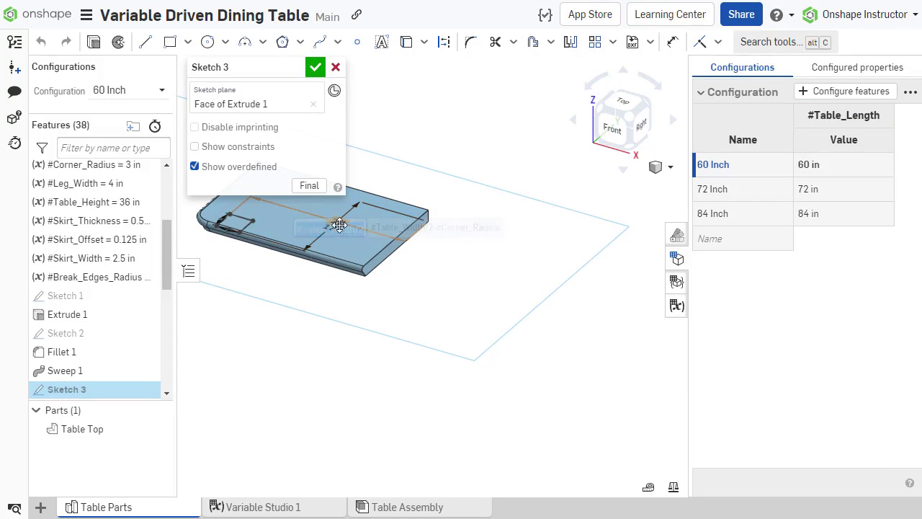
pyautogui.doubleClick(339, 225)
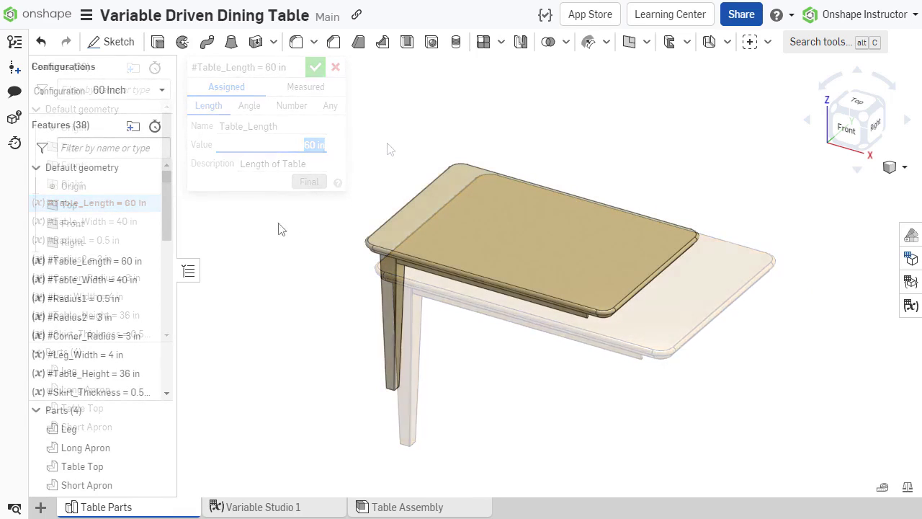
# Check the definition of the Table_Width variable and show the table's configurations
pyautogui.doubleClick(113, 282)
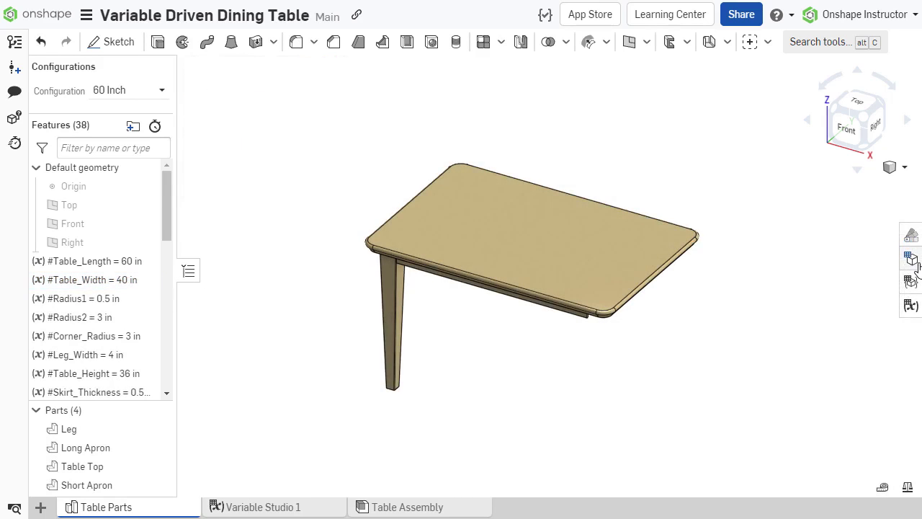
pyautogui.click(915, 263)
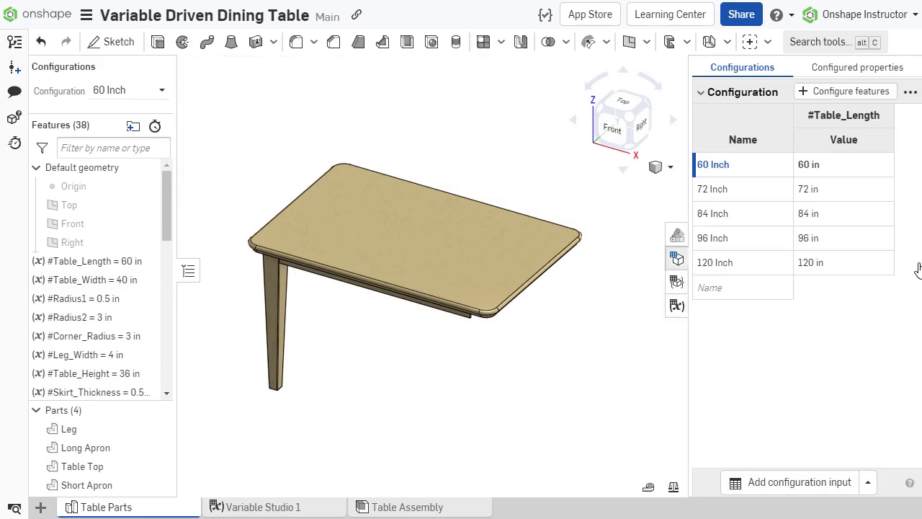
# Activate the 96 Inch configuration, followed by the 120 Inch configuration, to check the table's size in each
pyautogui.rightClick(726, 240)
pyautogui.click(749, 249)
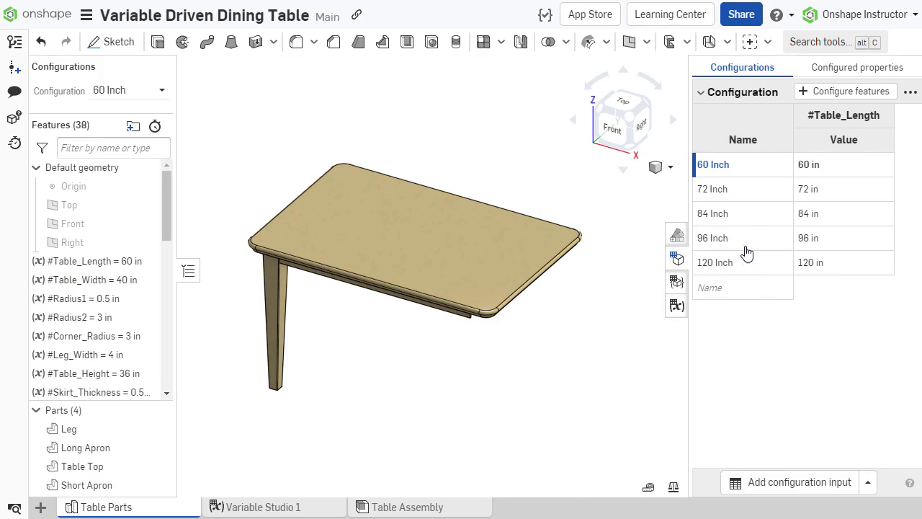
pyautogui.rightClick(709, 274)
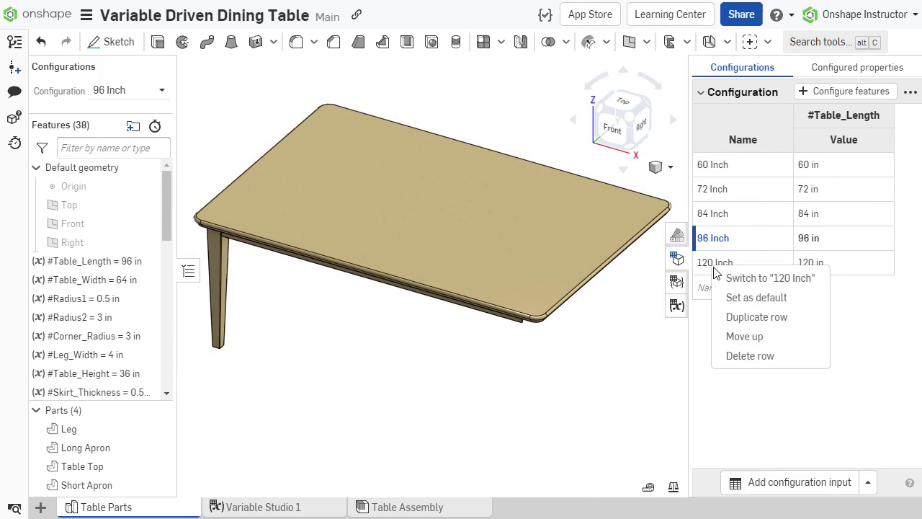
pyautogui.click(743, 276)
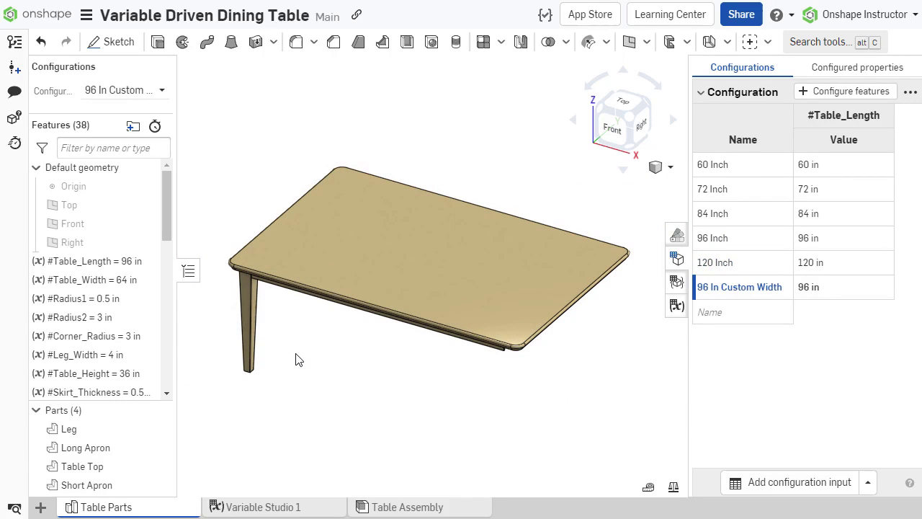
# Configure suppression of the Table_Width variable and suppress it in the 96 In Custom Width configuration
pyautogui.rightClick(148, 285)
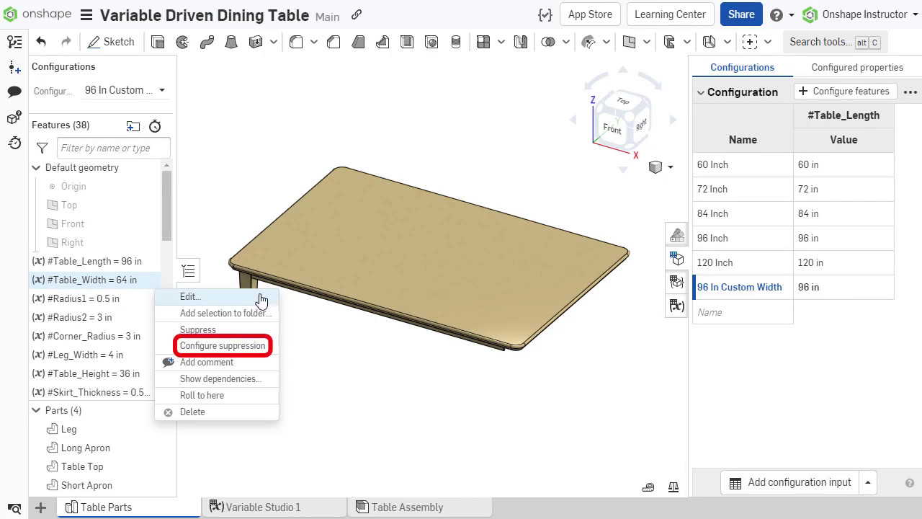
pyautogui.click(276, 347)
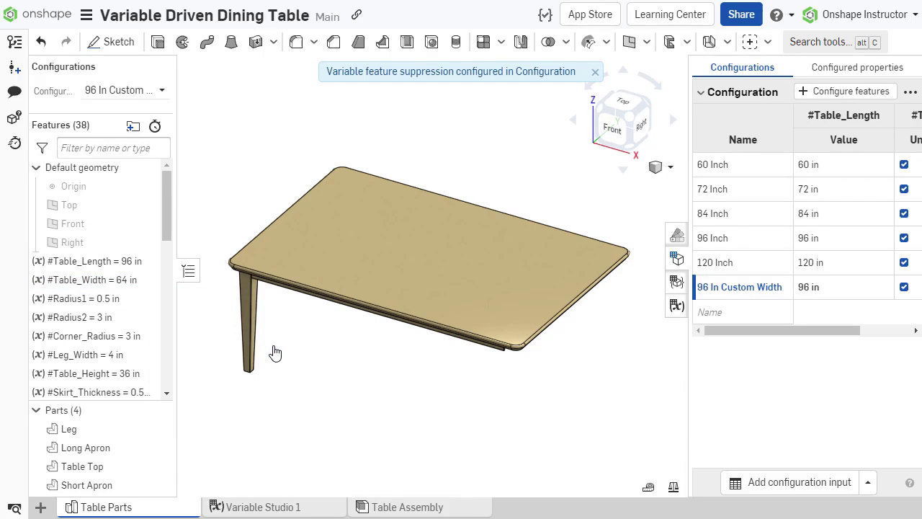
pyautogui.moveTo(815, 331); pyautogui.dragTo(843, 331)
pyautogui.click(863, 288)
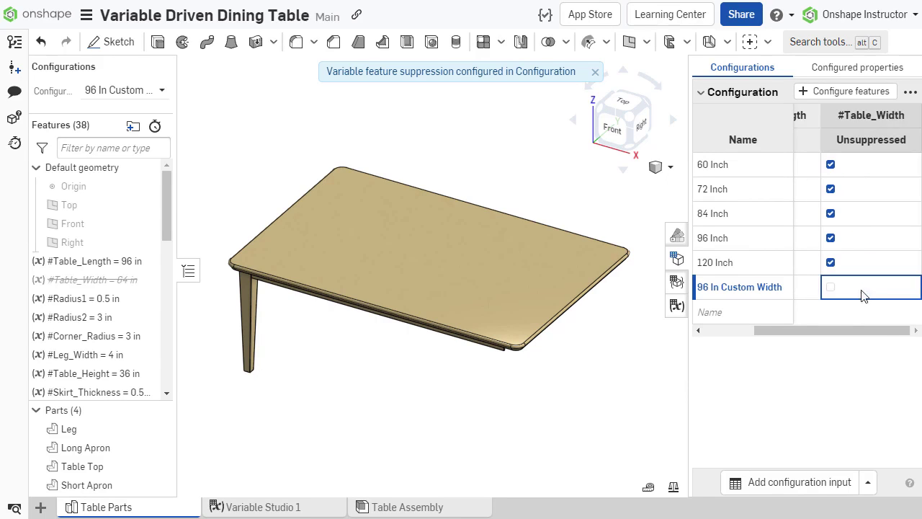
pyautogui.moveTo(170, 229)
pyautogui.mouseDown()
pyautogui.moveTo(171, 278)
pyautogui.moveTo(169, 240)
pyautogui.mouseUp()
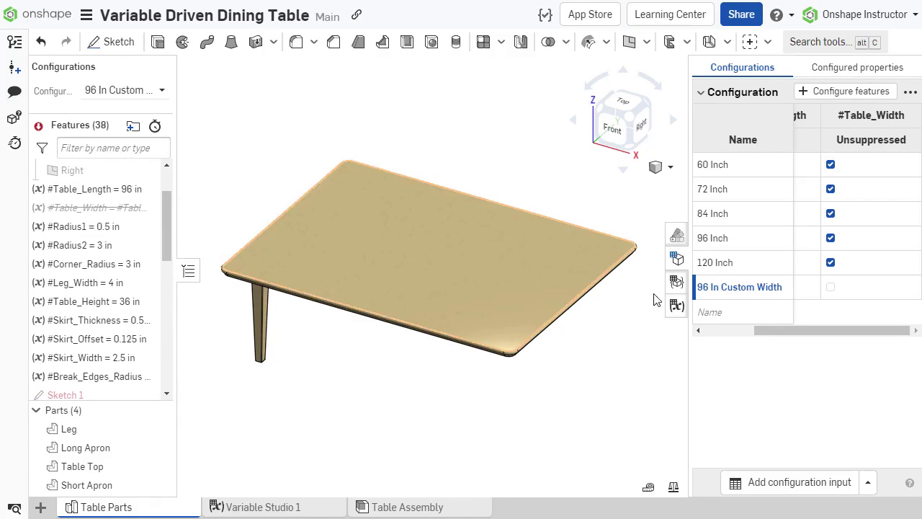
# Unsuppress Table_Width in the 96 In Custom Width configuration and show the variable's dependencies
pyautogui.click(831, 287)
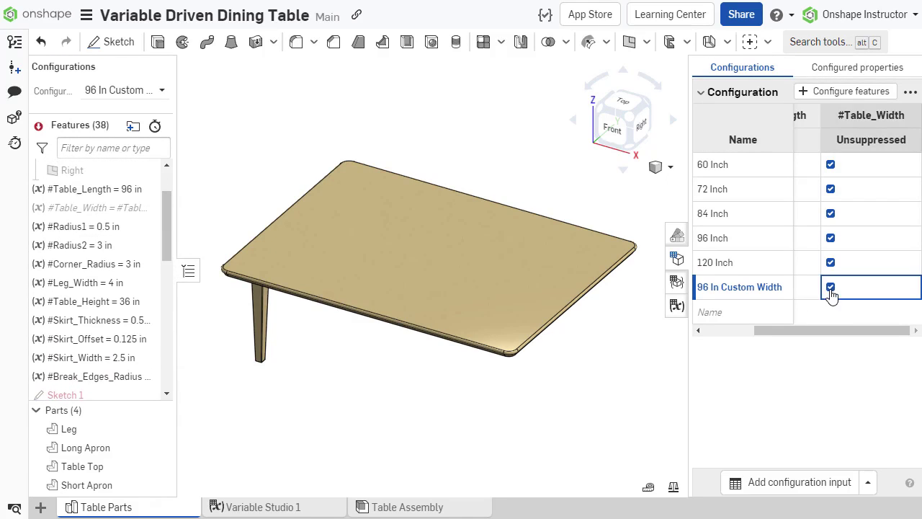
pyautogui.rightClick(123, 209)
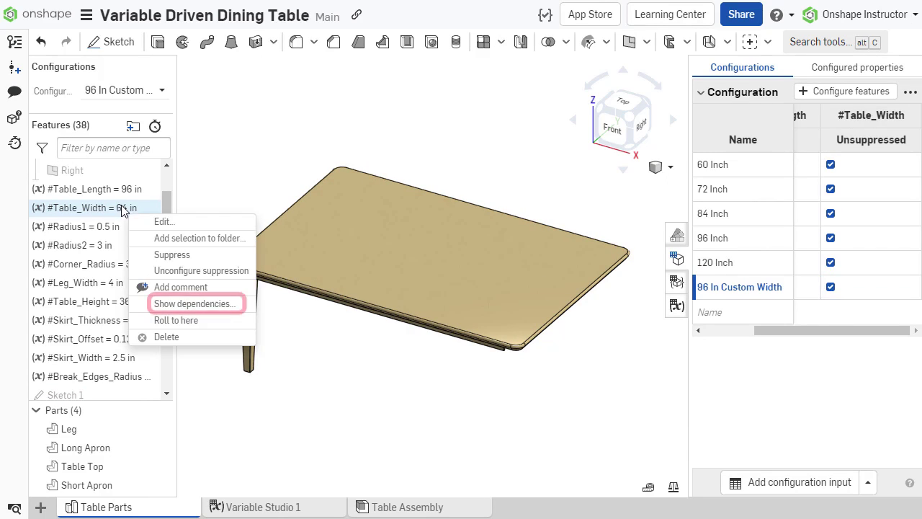
pyautogui.click(252, 307)
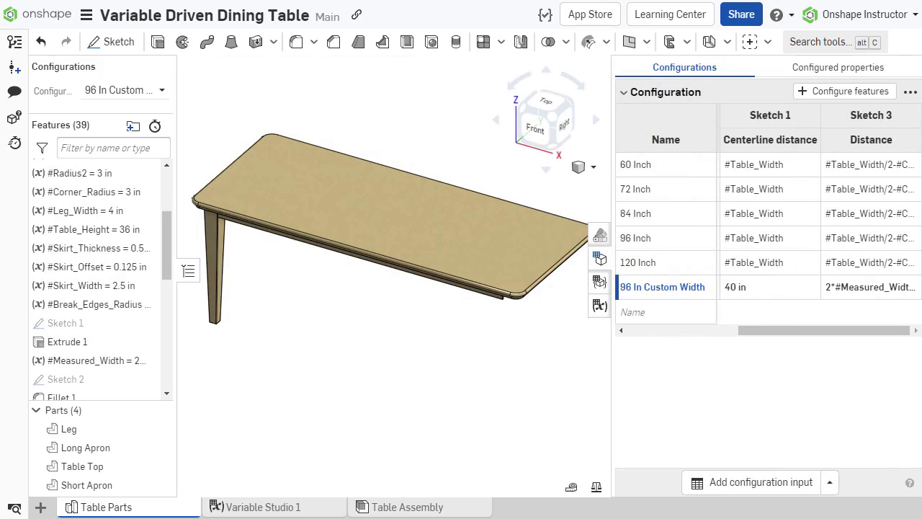
# Inspect the configured Sketch 1 and Sketch 3 distances in the 96 In Custom Width configuration
pyautogui.click(777, 289)
pyautogui.click(892, 298)
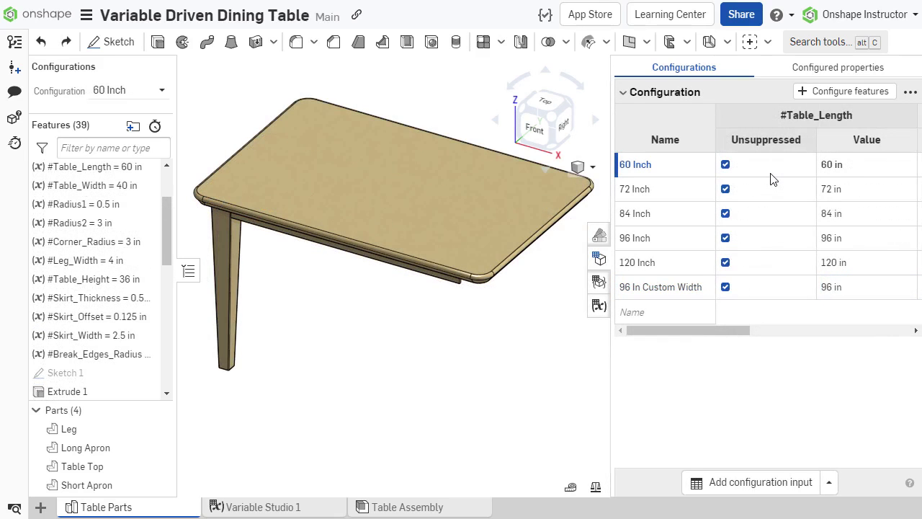
# Try suppressing Table_Length in the 60 Inch configuration and check the effect on the table and Sketch 1
pyautogui.click(726, 165)
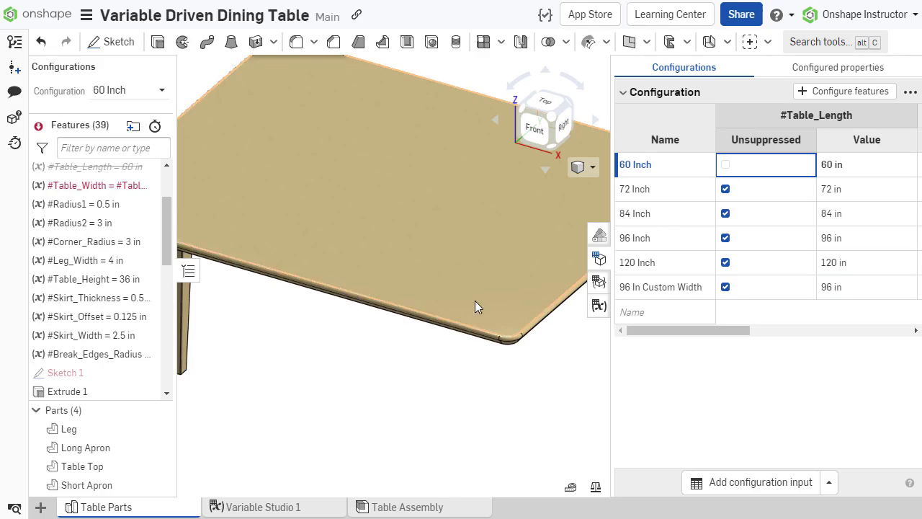
pyautogui.press('f')
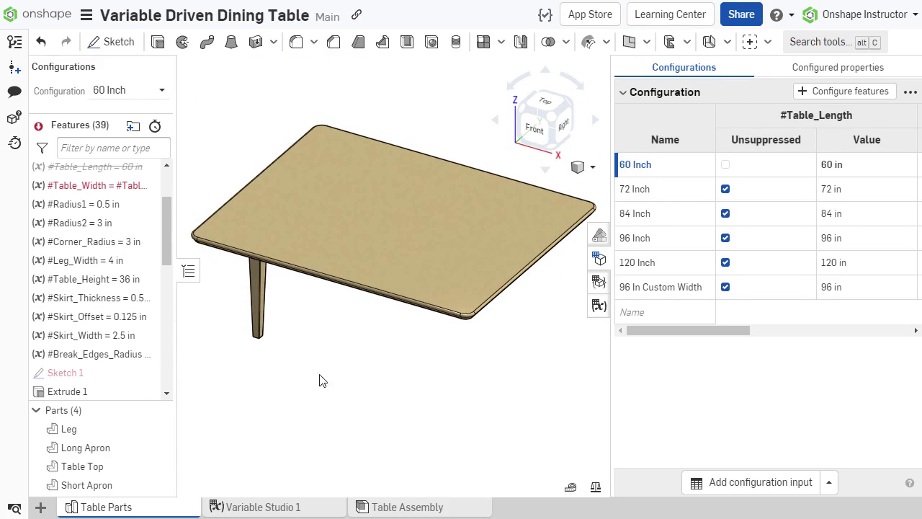
pyautogui.doubleClick(83, 377)
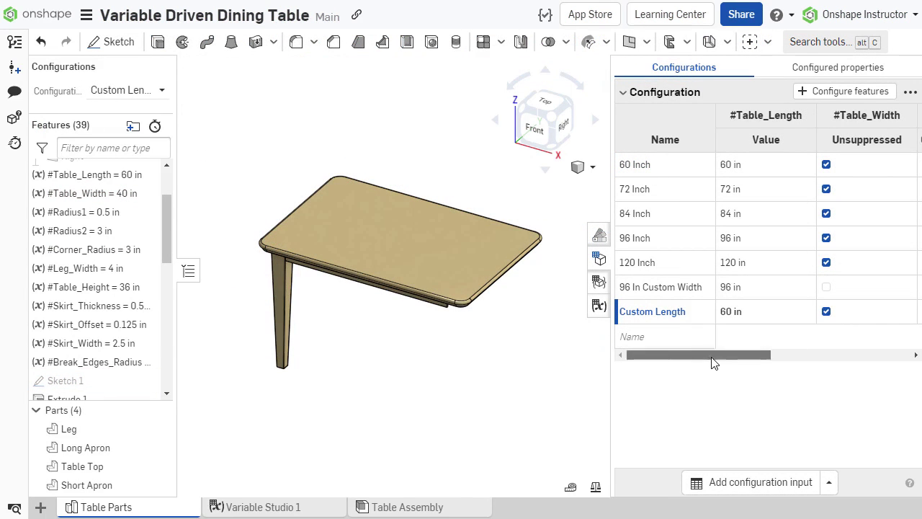
# Try a Sketch 1 length distance of 80 in for the Custom Length configuration and undo the change
pyautogui.moveTo(712, 362); pyautogui.dragTo(808, 373)
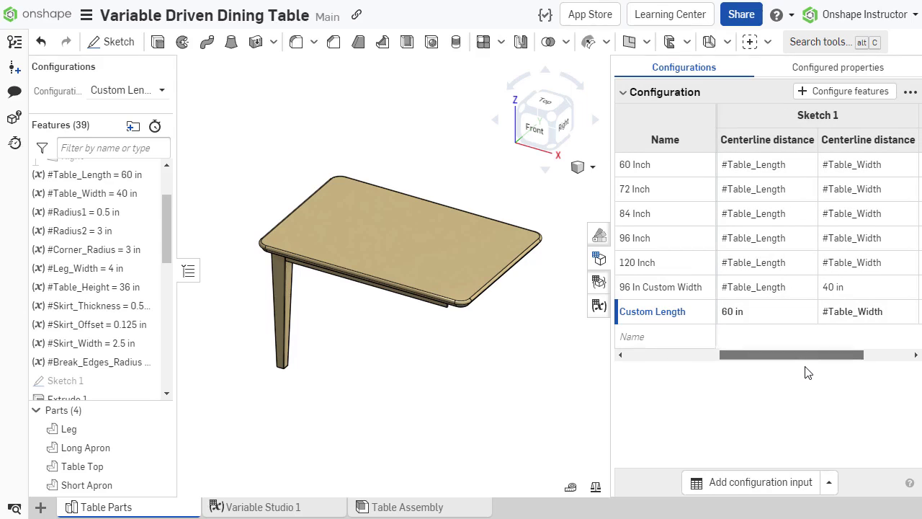
pyautogui.doubleClick(728, 312)
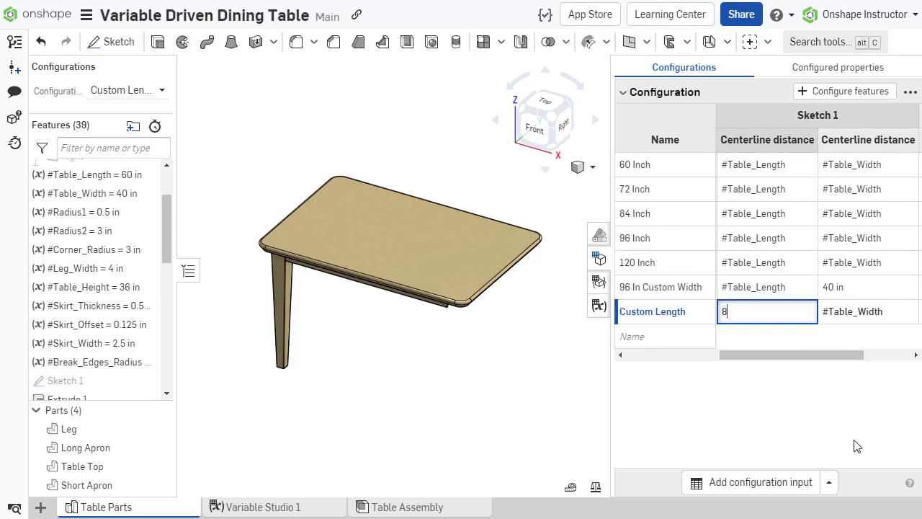
pyautogui.write('80')
pyautogui.press('Return')
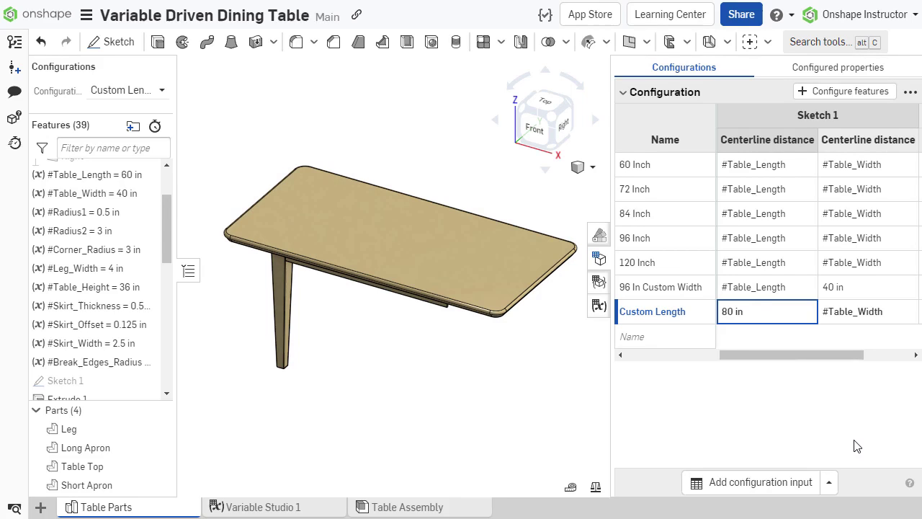
pyautogui.hotkey('ctrl', 'z')
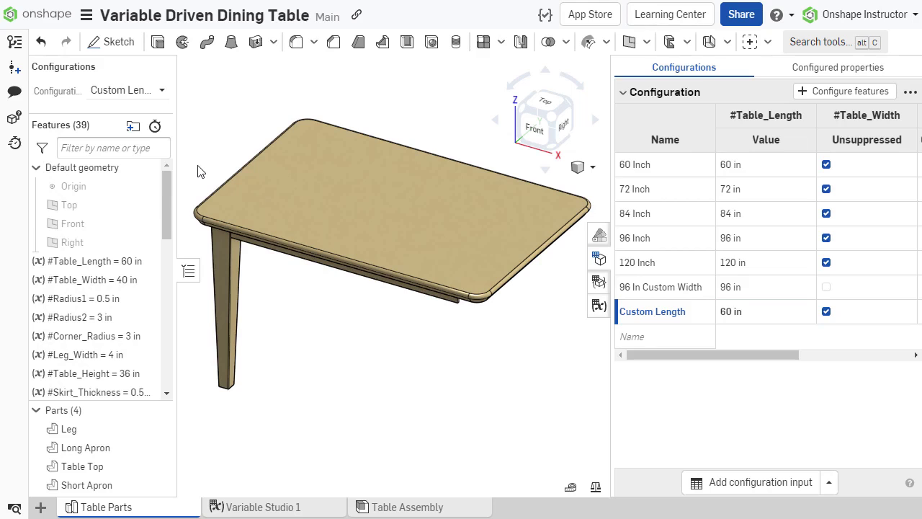
# Select the Table_Length variable and open the Table_Width definition to check its expression
pyautogui.click(136, 261)
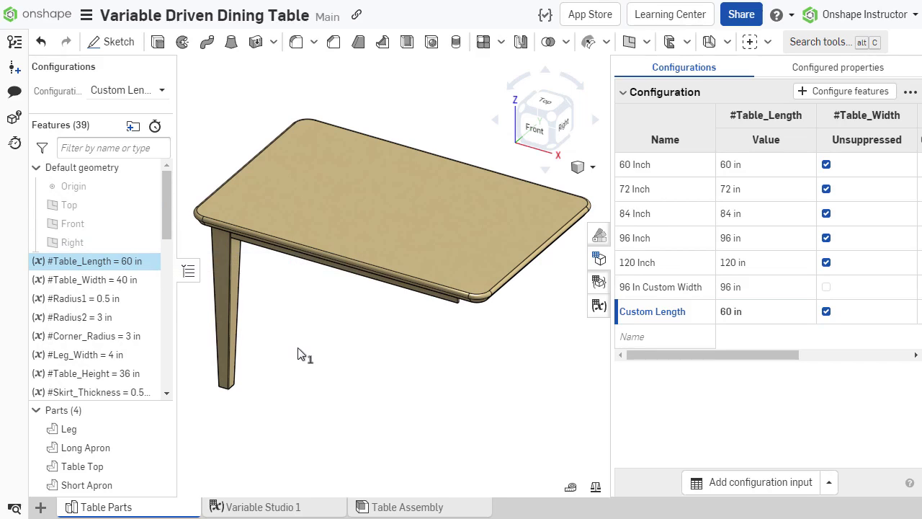
pyautogui.doubleClick(135, 284)
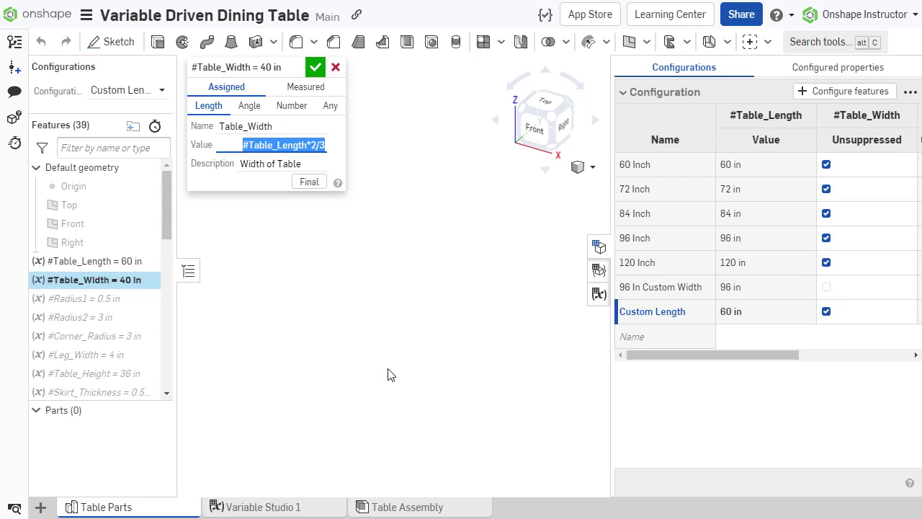
# Open Sketch 1 and configure its table length dimension
pyautogui.doubleClick(401, 420)
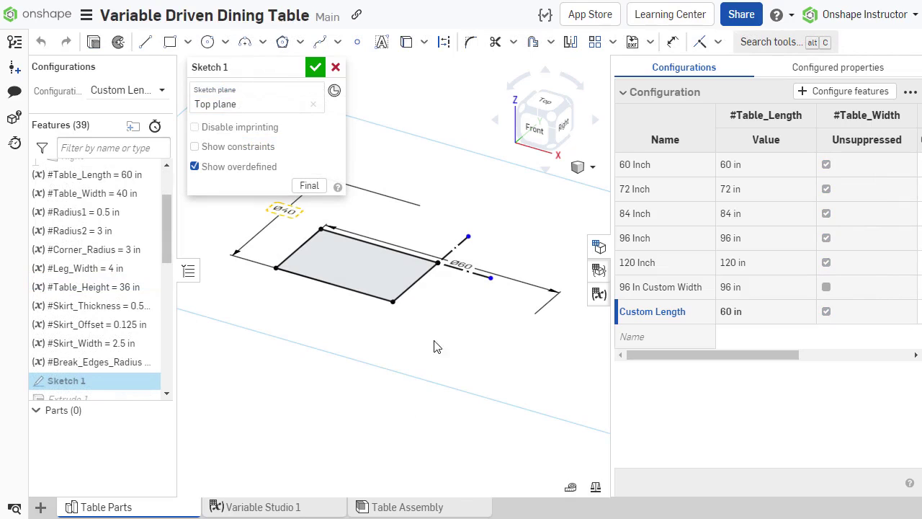
pyautogui.rightClick(462, 264)
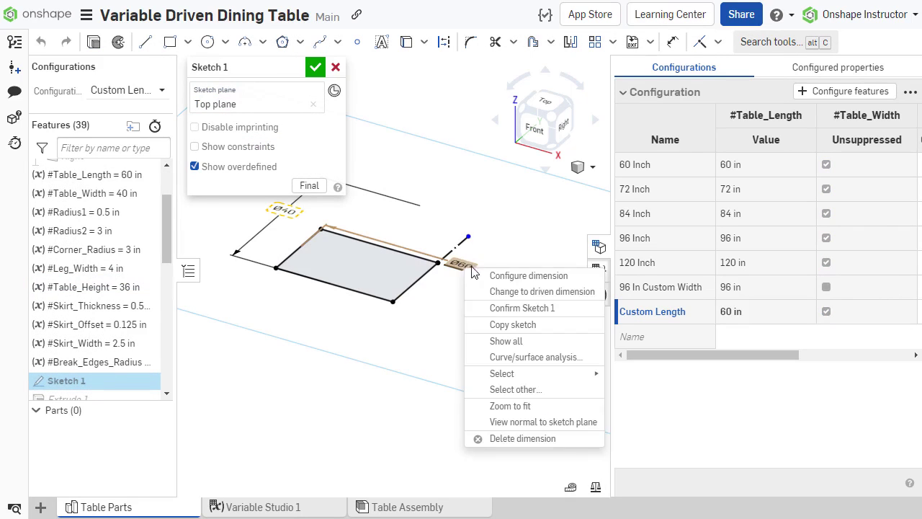
pyautogui.click(506, 278)
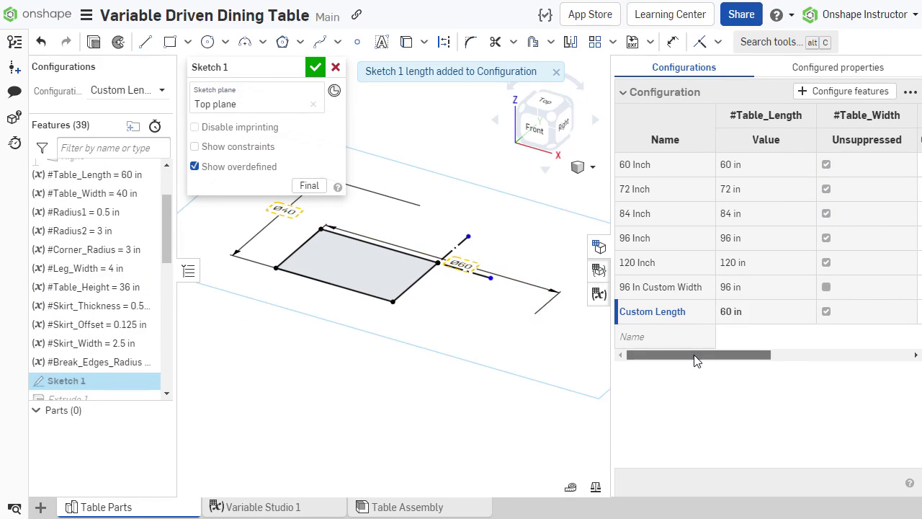
# Set the Sketch 1 length distance to 76 in for the Custom Length configuration and accept the sketch
pyautogui.moveTo(694, 362)
pyautogui.mouseDown()
pyautogui.moveTo(754, 360)
pyautogui.moveTo(786, 344)
pyautogui.mouseUp()
pyautogui.click(809, 311)
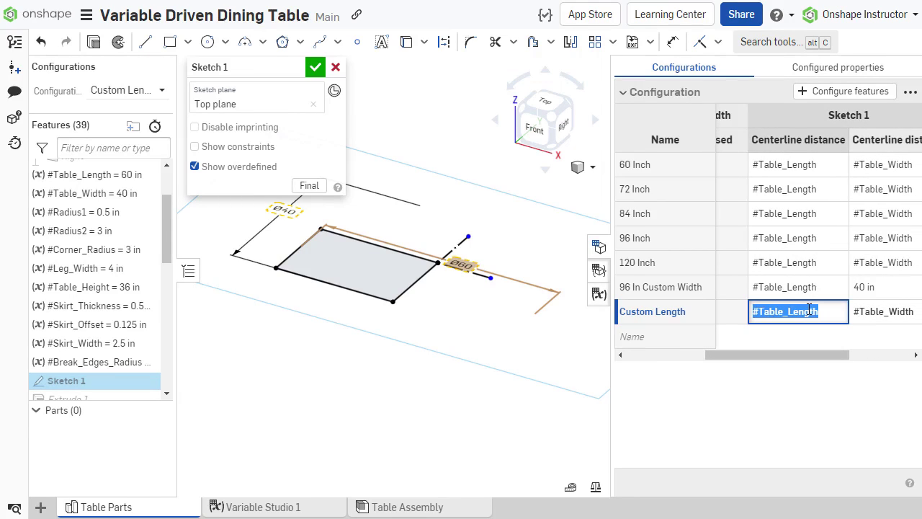
pyautogui.write('76 in')
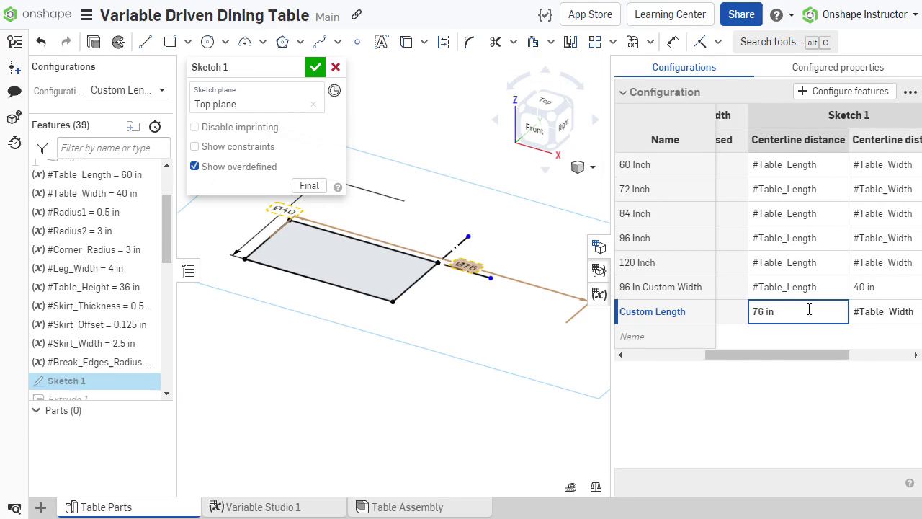
pyautogui.click(711, 441)
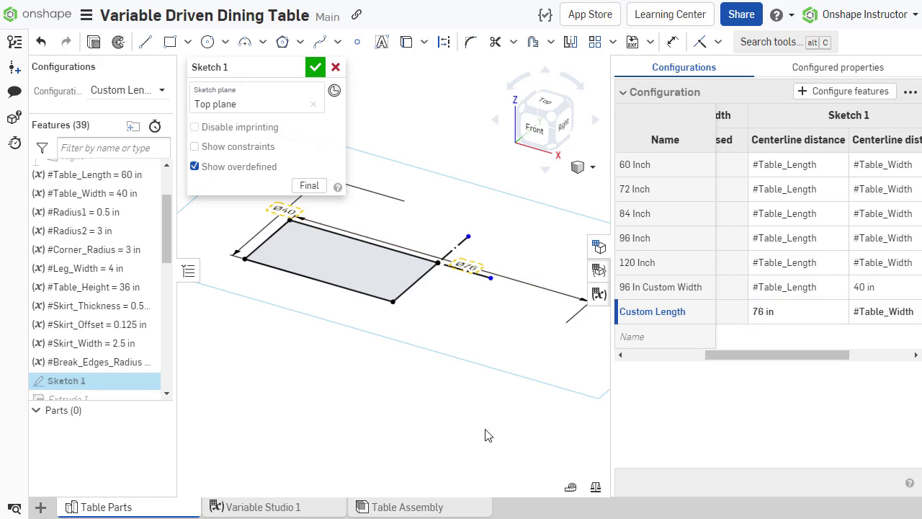
pyautogui.click(314, 67)
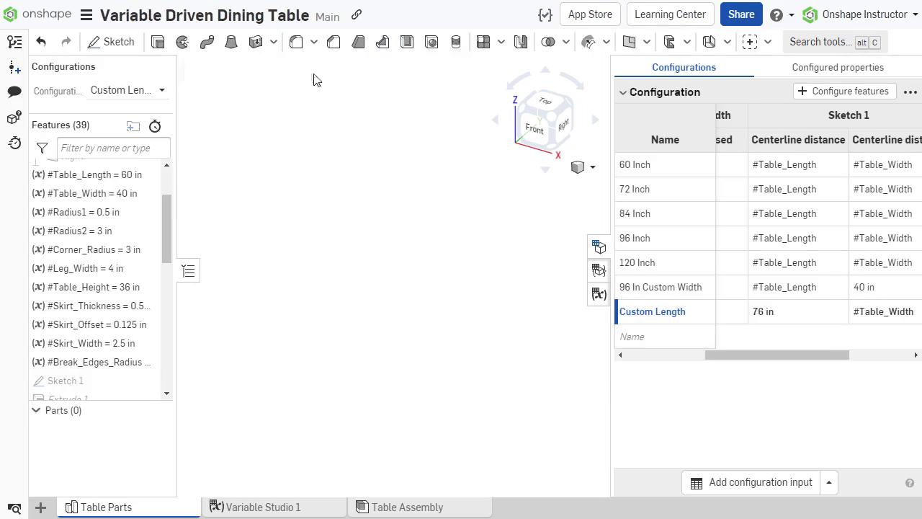
# Change the Custom Length configuration's Sketch 1 length distance to 80 in
pyautogui.click(778, 312)
pyautogui.write('80')
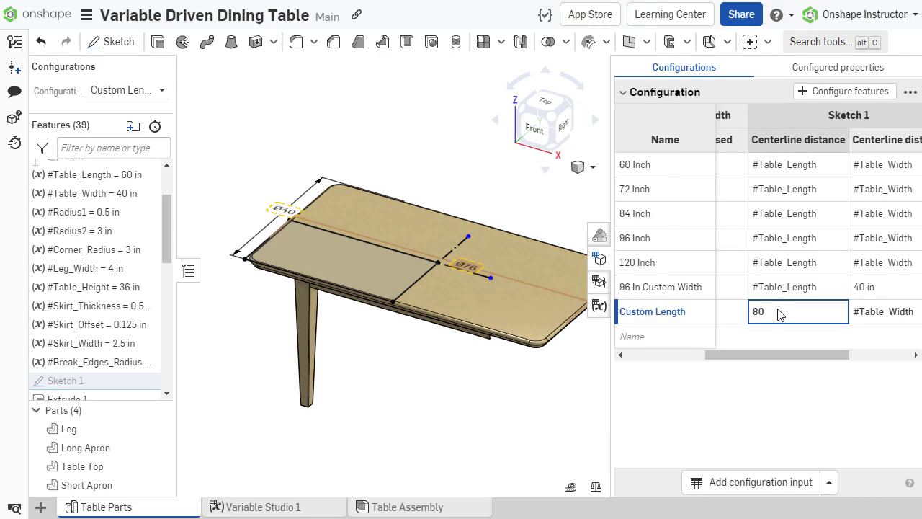
pyautogui.write(' in')
pyautogui.click(540, 457)
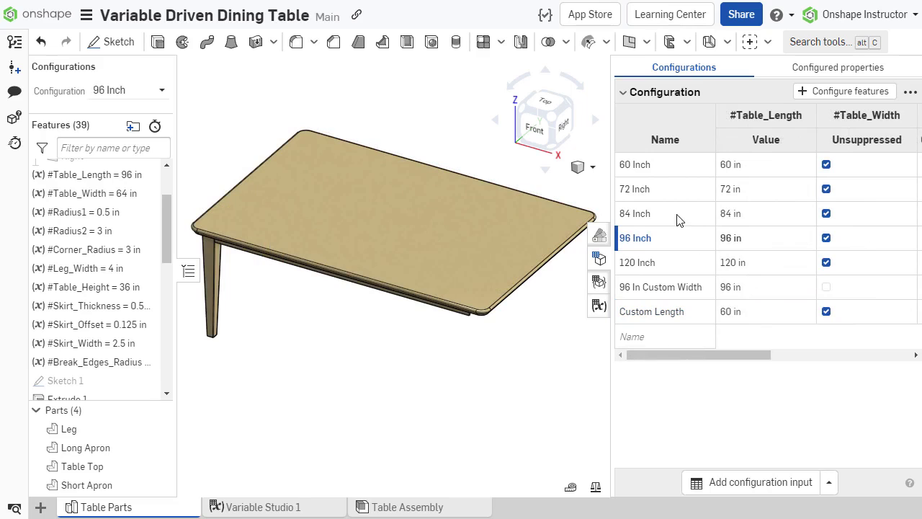
# Activate the 84 Inch, 72 Inch and 60 Inch configurations in turn to check the resized table
pyautogui.rightClick(677, 220)
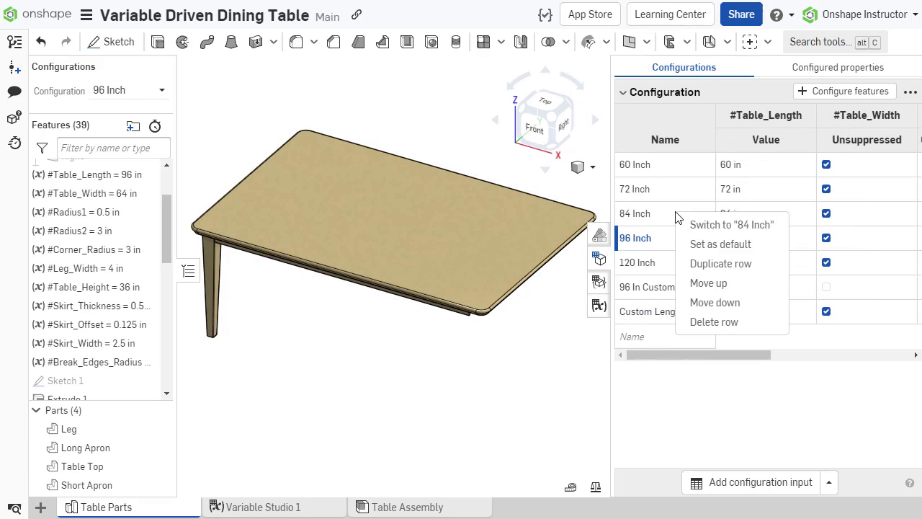
pyautogui.click(689, 224)
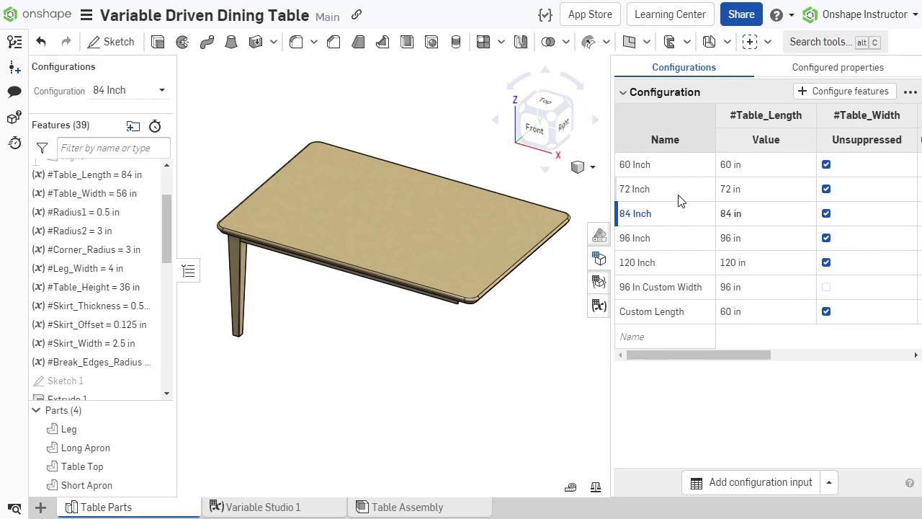
pyautogui.rightClick(681, 196)
pyautogui.click(700, 213)
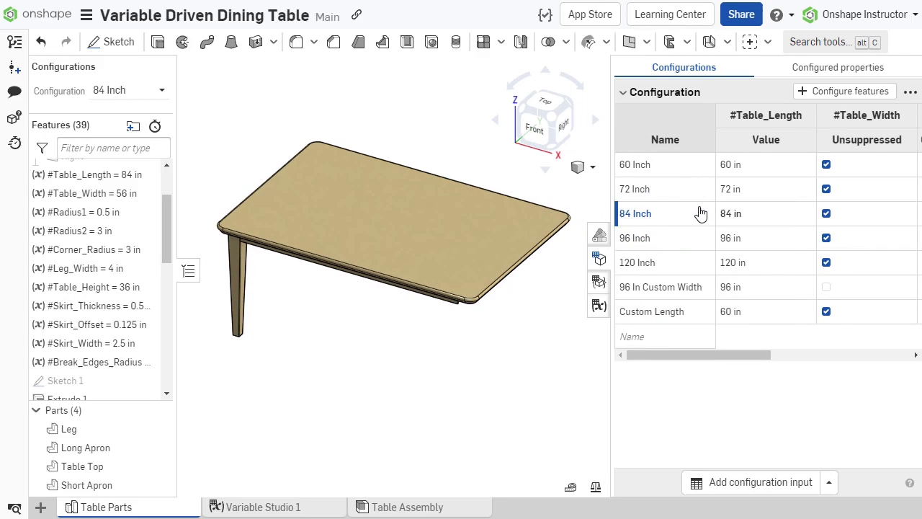
pyautogui.rightClick(689, 168)
pyautogui.click(704, 181)
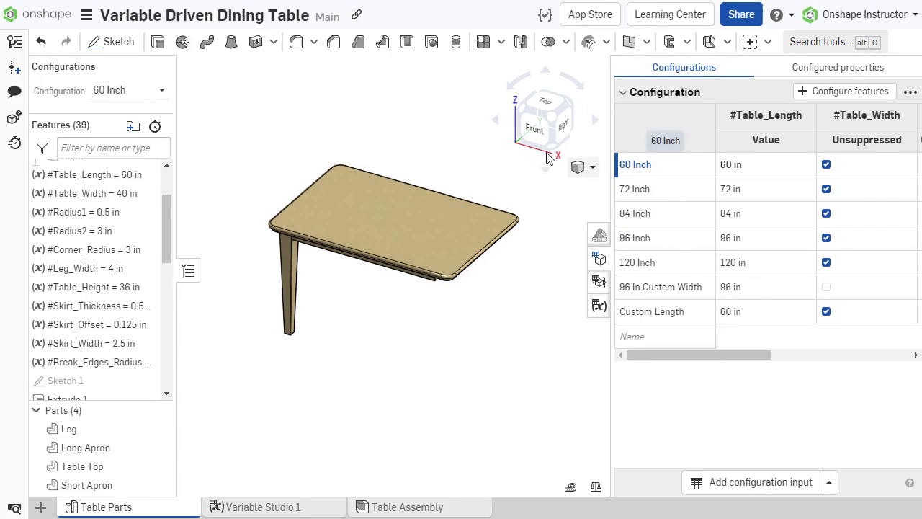